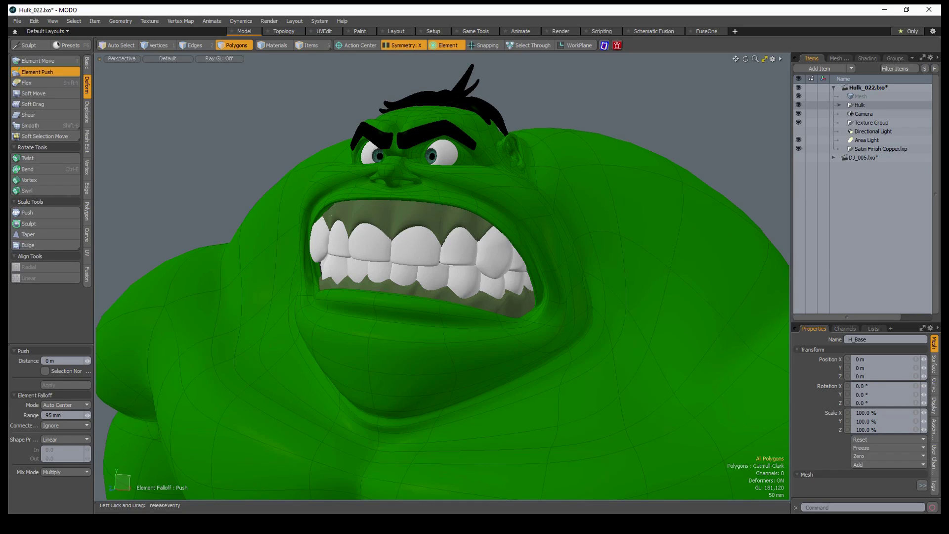
# Step: Push the polygons around the nose 23.5 mm along their normals, with falloff set to 44 mm
pyautogui.moveTo(460, 131); pyautogui.dragTo(432, 131)
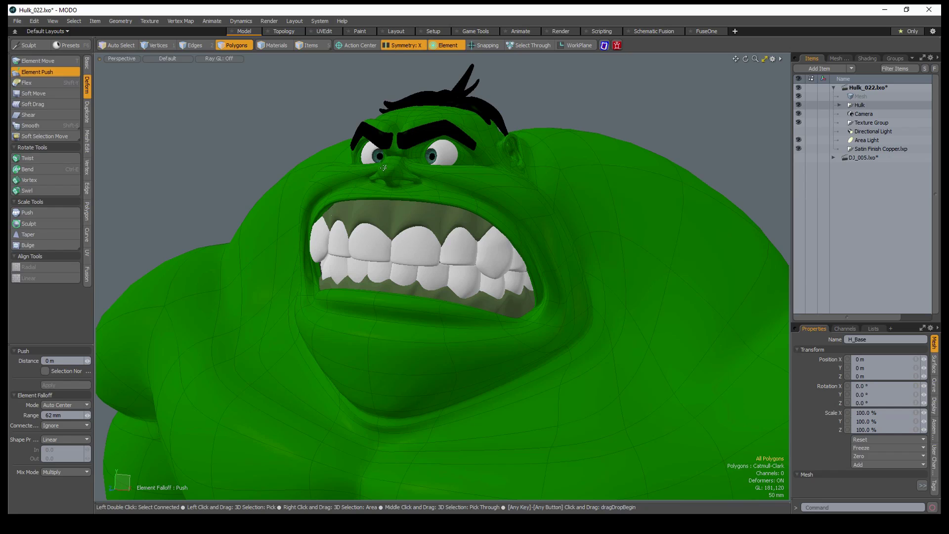
pyautogui.moveTo(383, 168)
pyautogui.mouseDown()
pyautogui.moveTo(411, 284)
pyautogui.moveTo(396, 208)
pyautogui.moveTo(384, 206)
pyautogui.mouseUp()
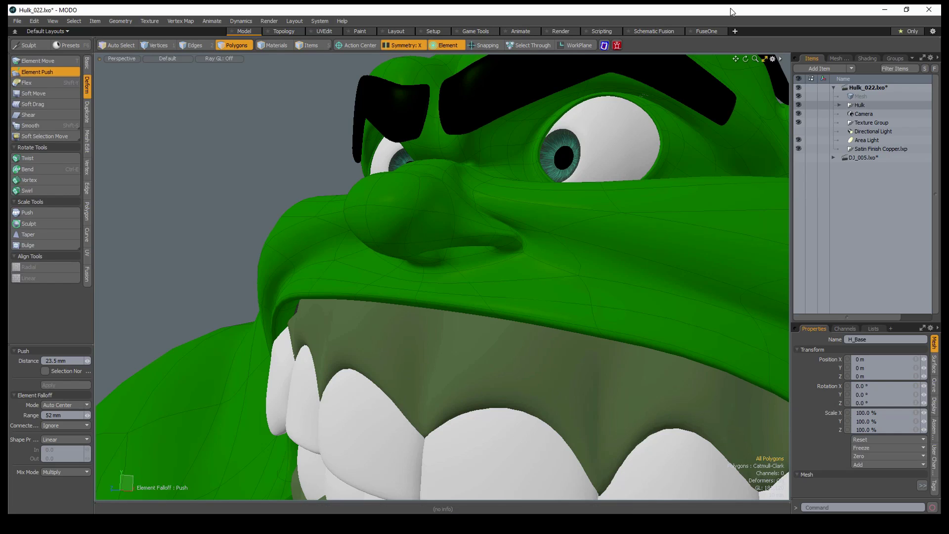
# Step: Push the right cheek polygon beside the mouth outward along its normals
pyautogui.press('a')
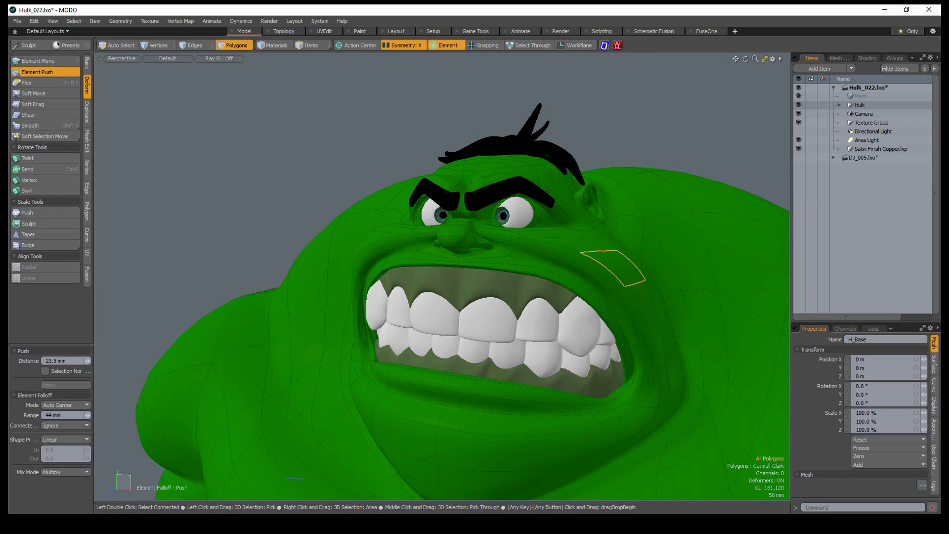
pyautogui.moveTo(621, 264); pyautogui.dragTo(625, 266)
pyautogui.moveTo(610, 296)
pyautogui.keyDown('alt'); pyautogui.mouseDown()
pyautogui.moveTo(343, 267)
pyautogui.moveTo(337, 256)
pyautogui.mouseUp(); pyautogui.keyUp('alt')
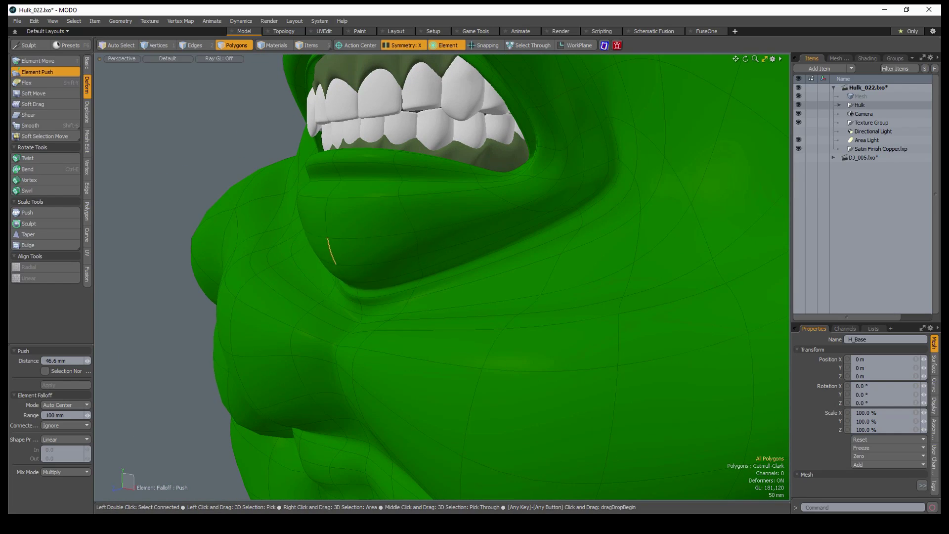
# Step: Push the upper chest patch 40 mm along its normals with a 90 mm falloff
pyautogui.moveTo(376, 279)
pyautogui.keyDown('ctrl'); pyautogui.keyDown('alt'); pyautogui.mouseDown()
pyautogui.moveTo(402, 350)
pyautogui.moveTo(470, 303)
pyautogui.moveTo(583, 339)
pyautogui.mouseUp(); pyautogui.keyUp('alt'); pyautogui.keyUp('ctrl')
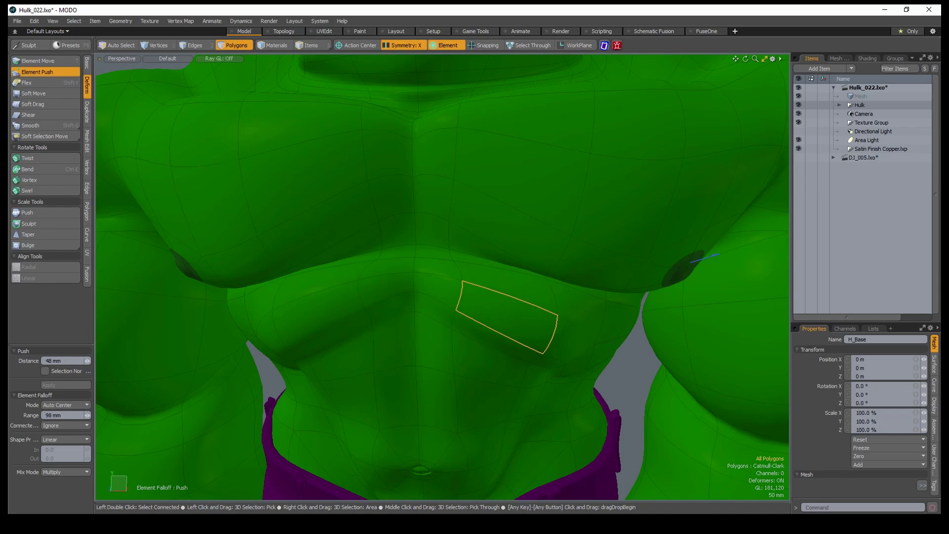
pyautogui.moveTo(561, 328); pyautogui.dragTo(600, 355)
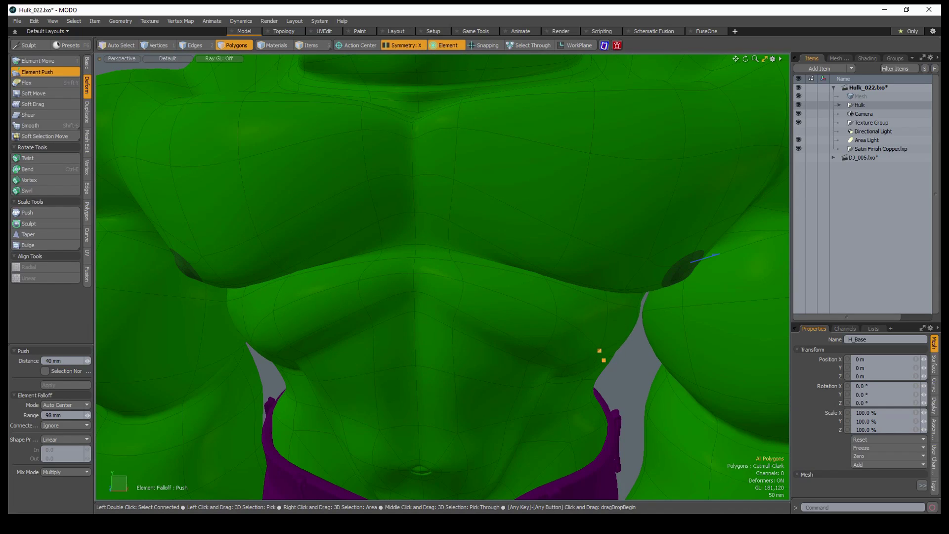